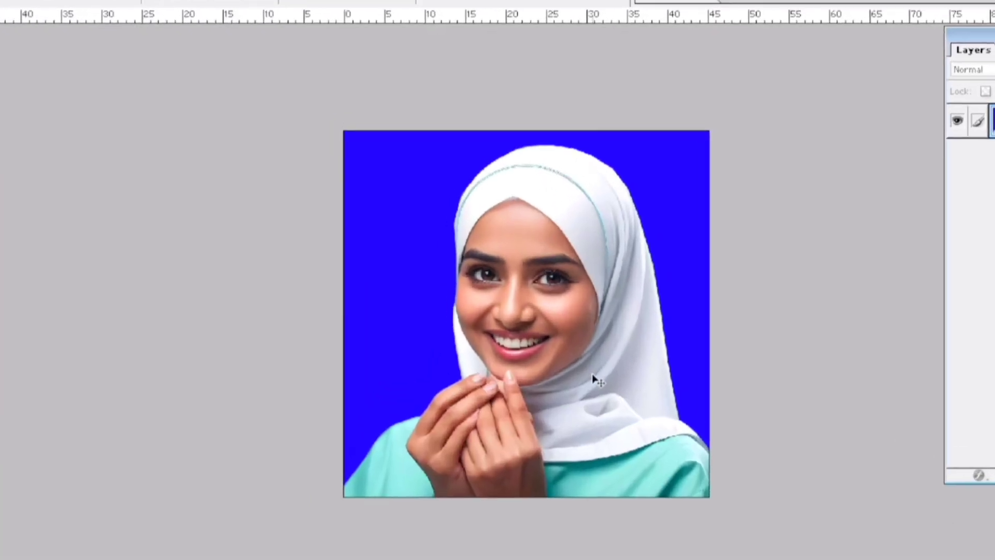
Select the entire white headscarf with the Magic Wand by adding its remaining areas, and copy it to a new layer
scroll(534, 190, "up", 1)
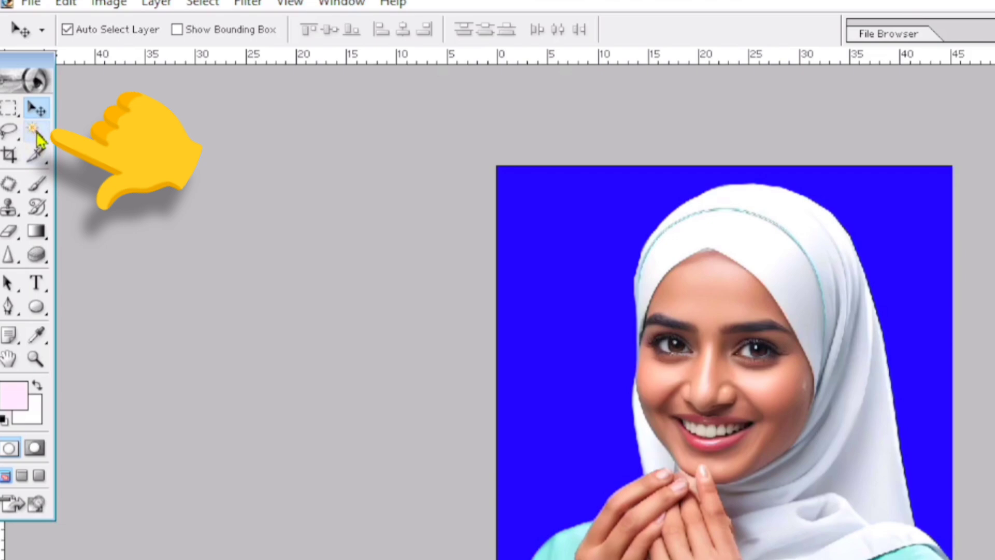
left_click(36, 133)
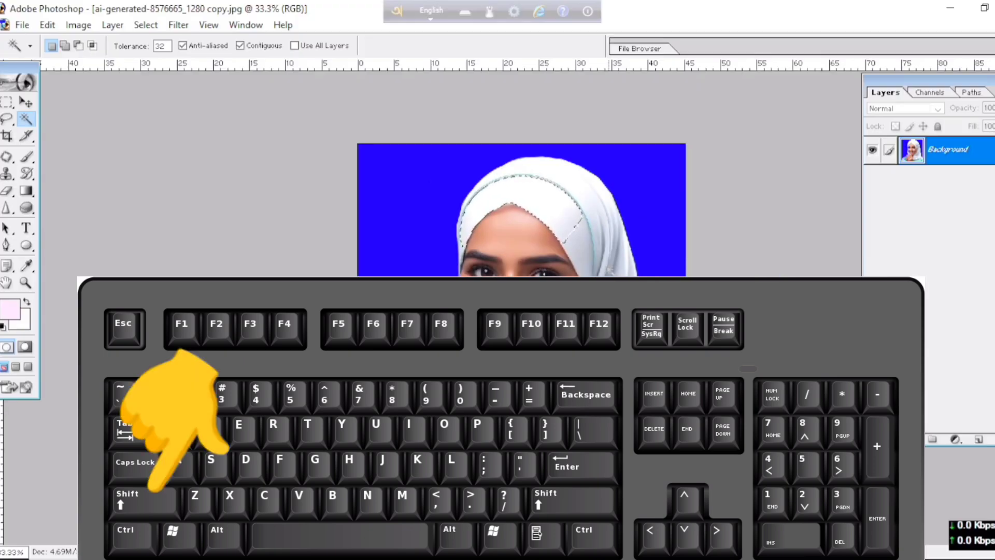
key("shift")
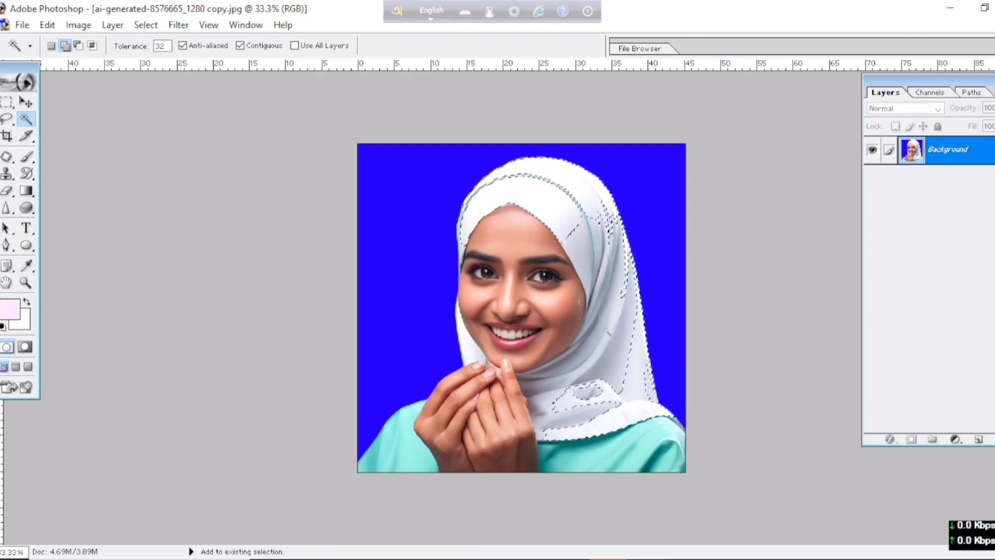
left_click(566, 397, "shift")
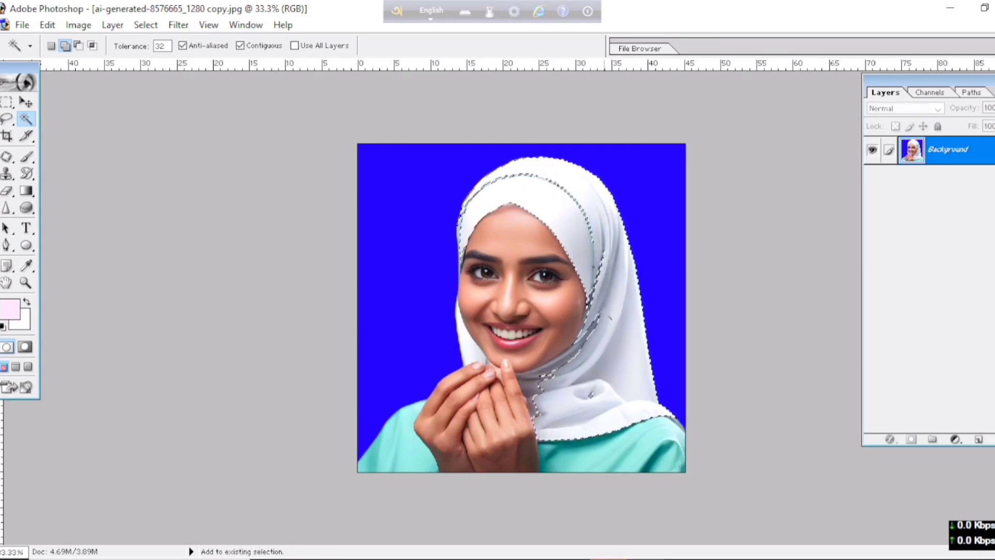
left_click(569, 369)
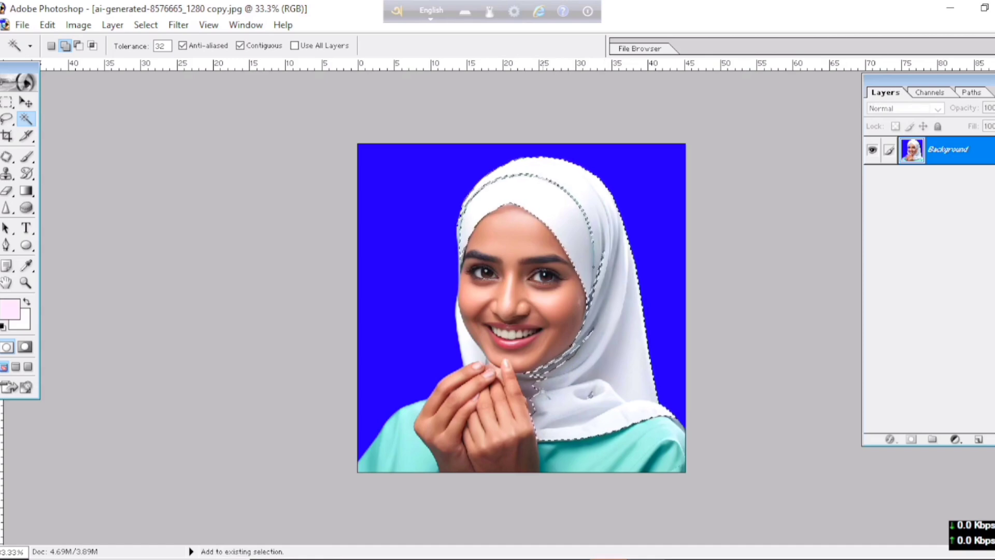
key("ctrl+0")
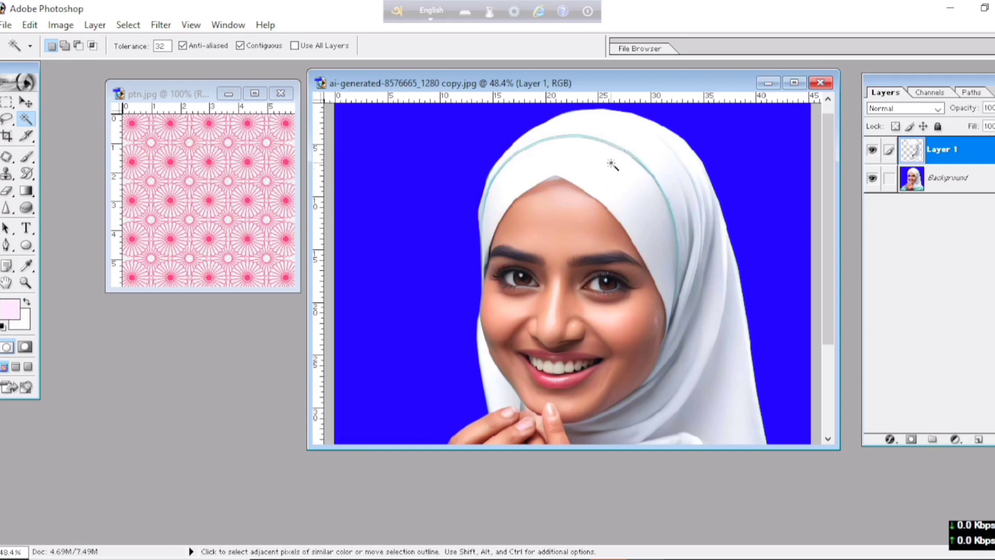
Switch to the phone's browser, search for "shirt pattern png" and open the beige geometric pattern image
mouse_move(194, 98)
left_mouse_down()
mouse_move(178, 97)
mouse_move(205, 107)
mouse_move(182, 107)
left_mouse_up()
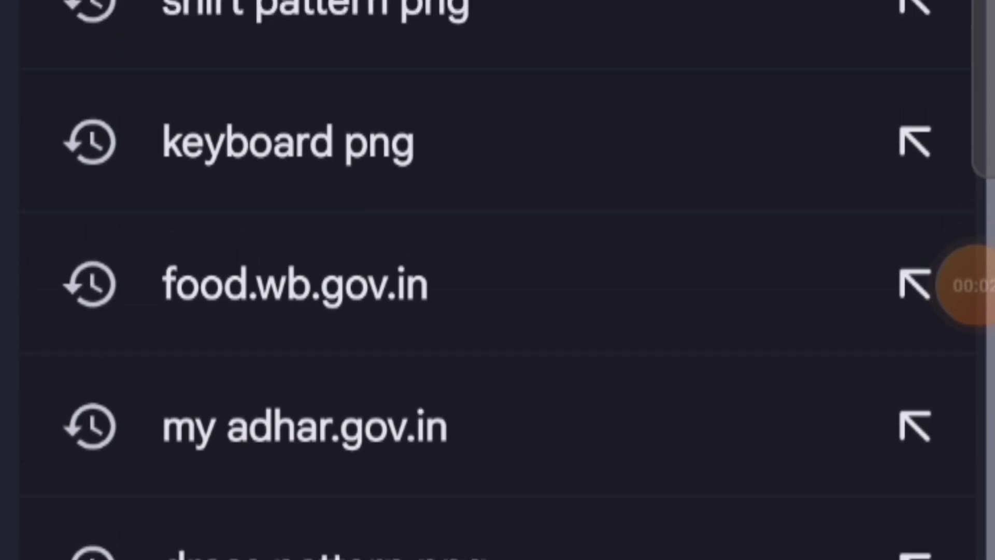
left_click(315, 70)
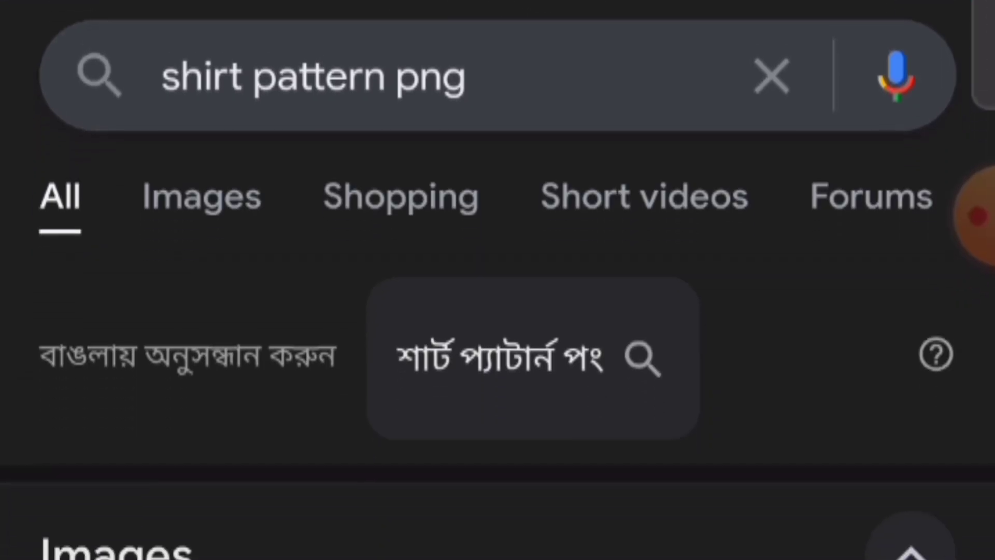
scroll(498, 280, "down", 10)
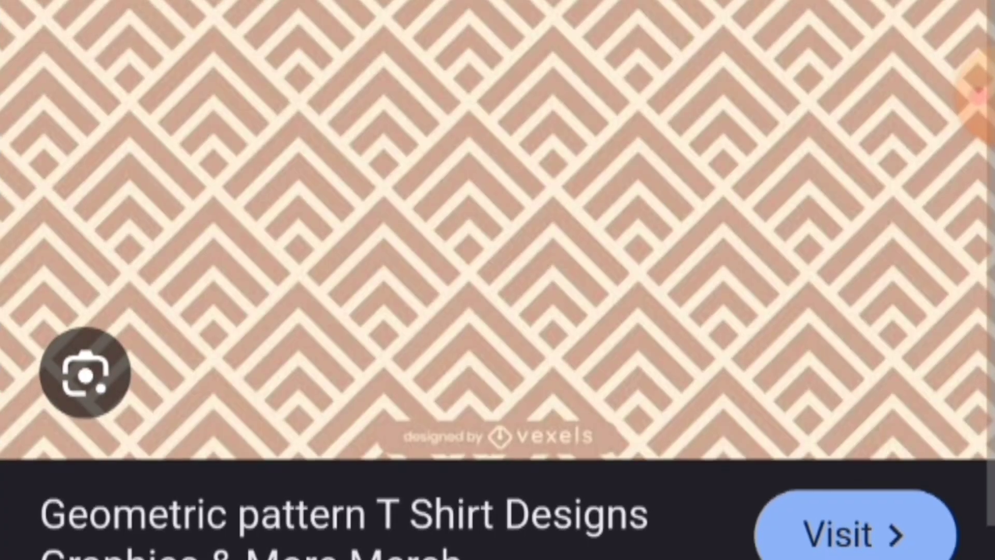
right_click(498, 229)
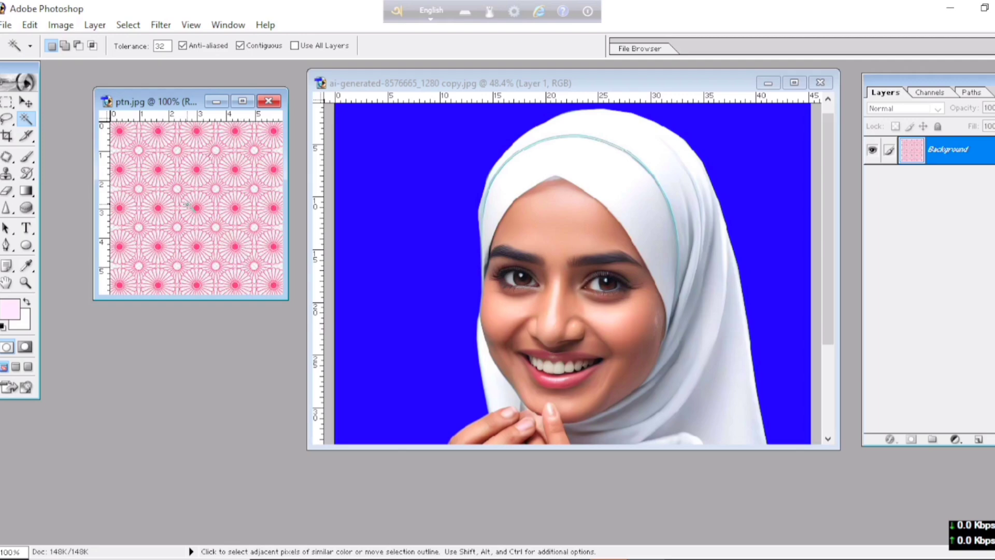
Arrange the two document windows side by side and copy the ptn.jpg pattern onto the portrait with the Move tool
left_click_drag(171, 101, 155, 101)
left_click(596, 88)
left_click_drag(595, 89, 568, 94)
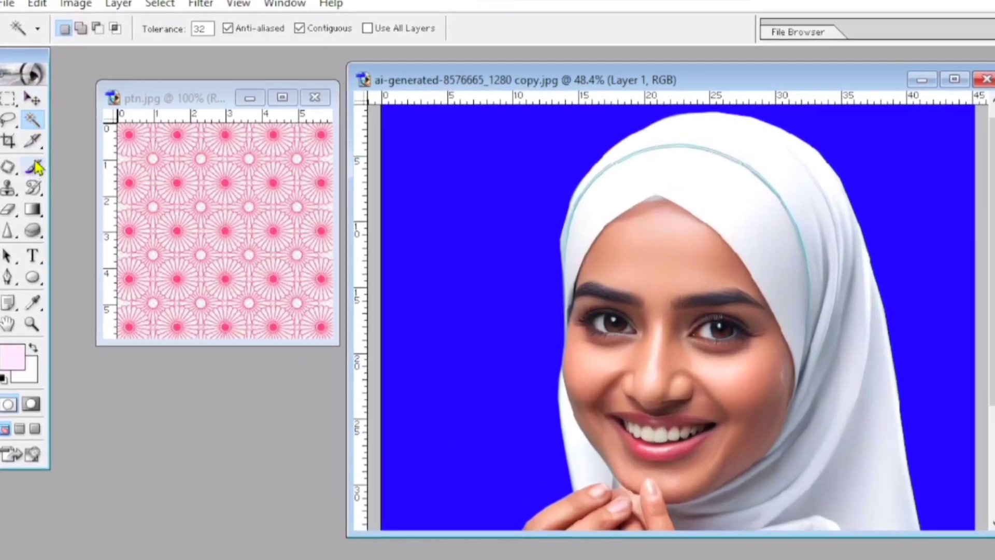
left_click(26, 102)
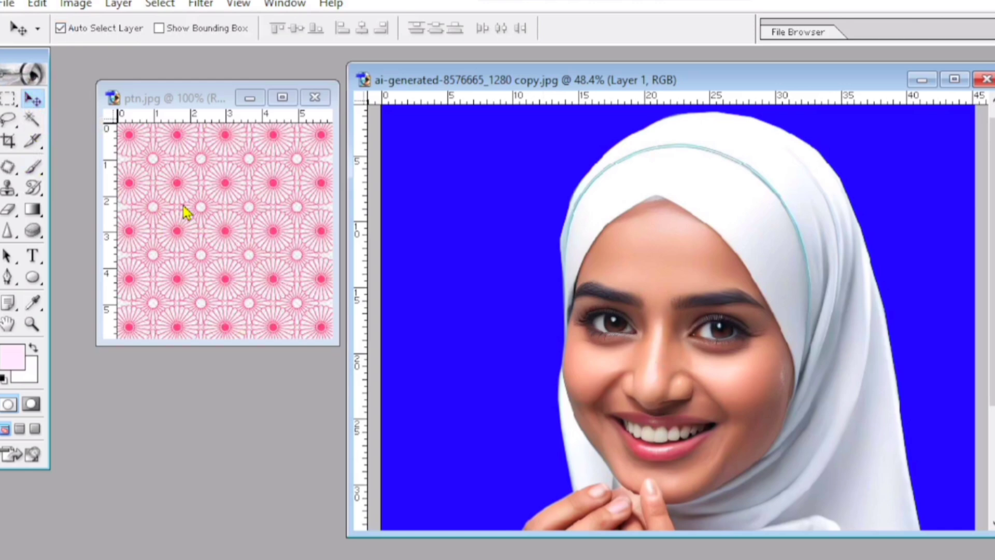
left_click(201, 216)
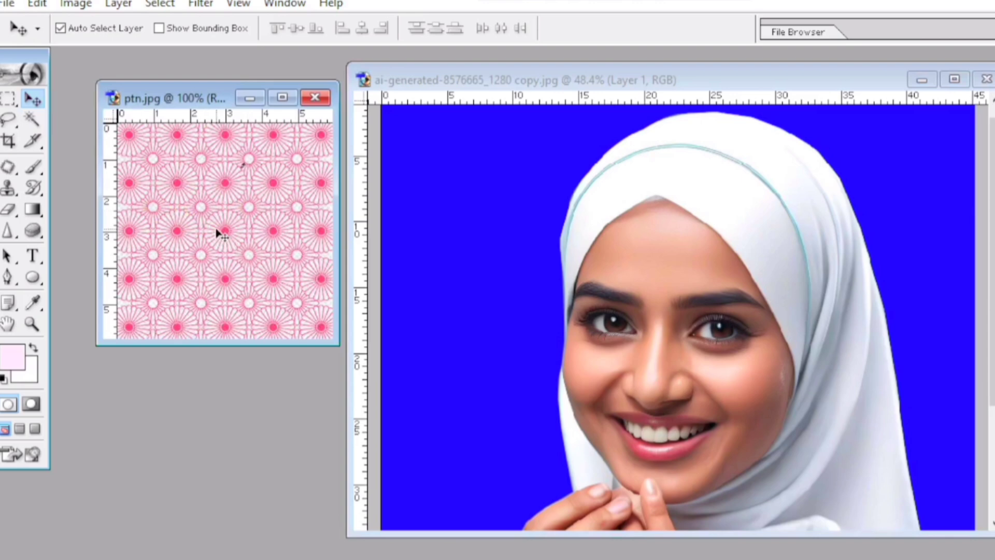
left_click_drag(307, 255, 667, 301)
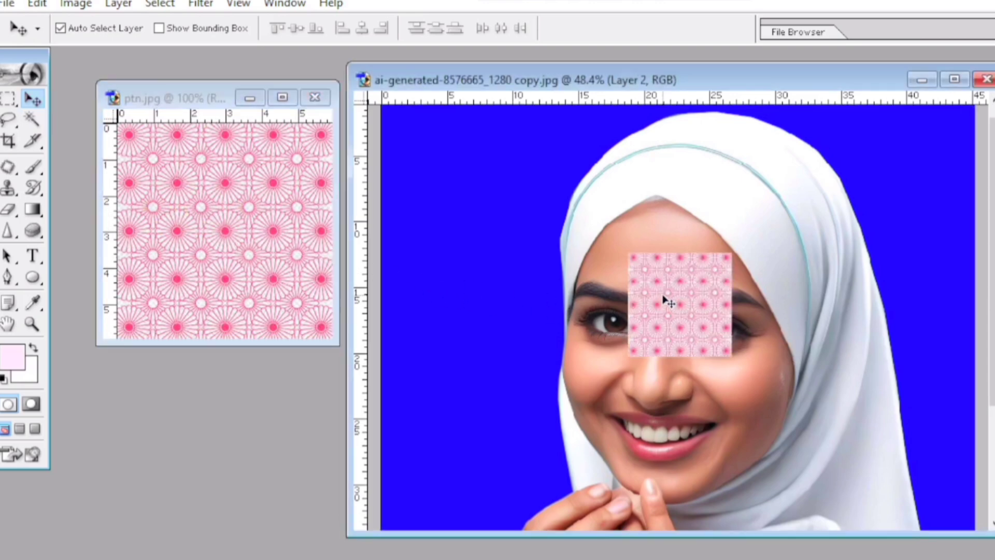
Maximize the portrait document and move the pattern square up over the forehead
left_click_drag(731, 82, 717, 142)
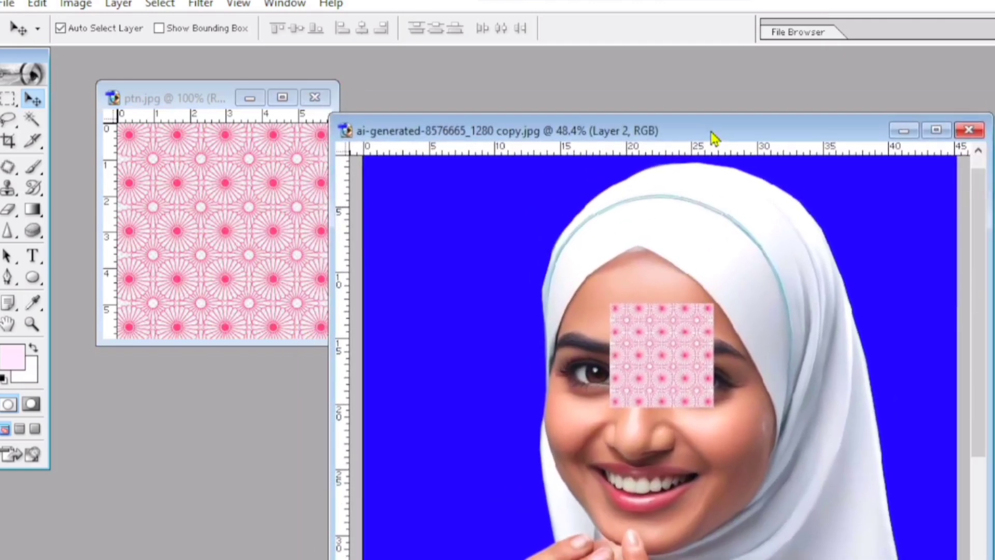
left_click(936, 131)
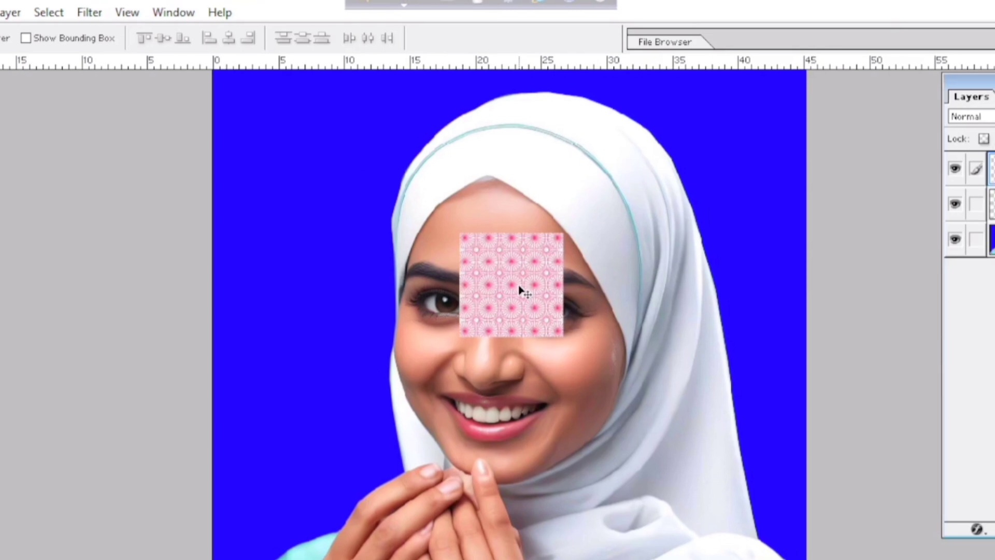
left_click_drag(520, 290, 521, 228)
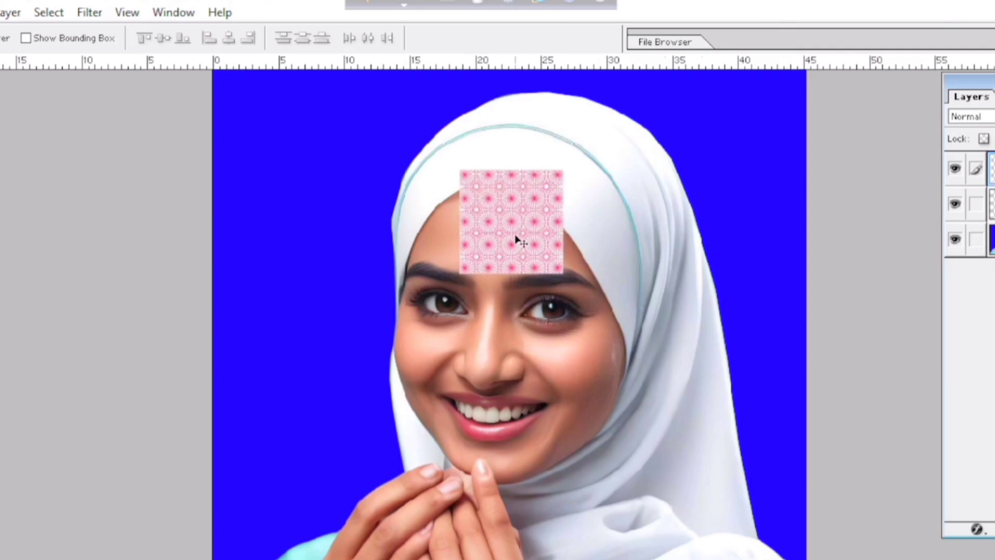
left_click_drag(515, 238, 515, 222)
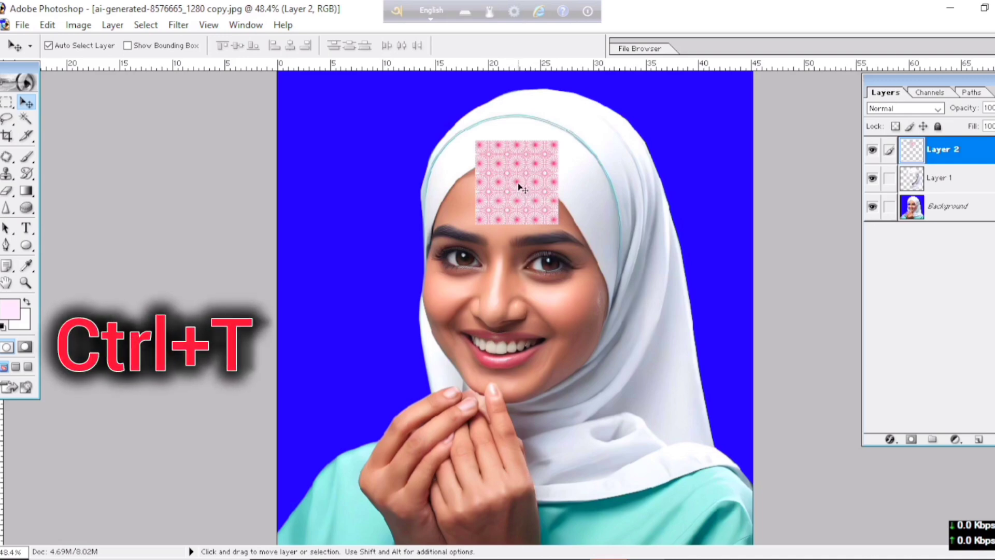
Scale the pattern with Free Transform to 441.8% width and 509.7% height, positioned over the whole headscarf
key("ctrl+t")
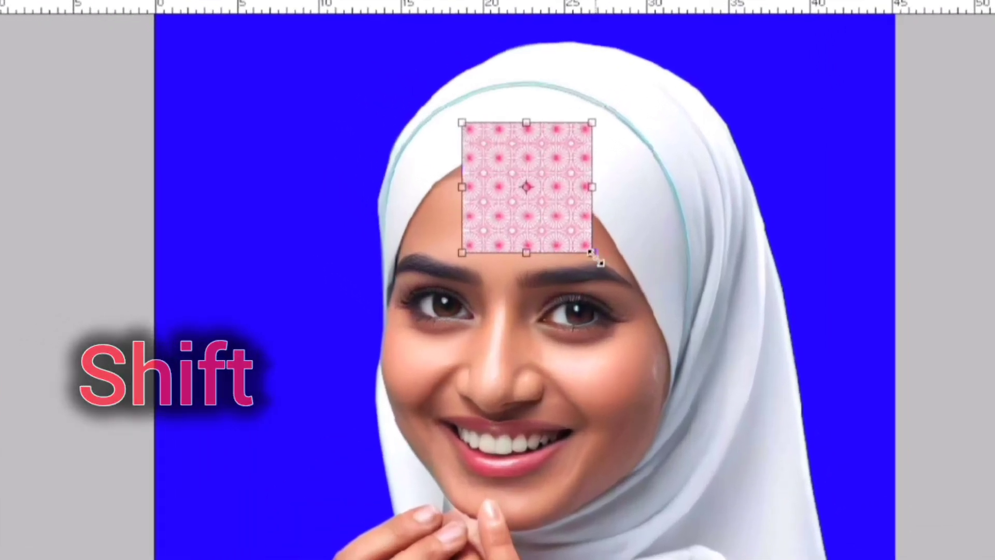
left_click_drag(594, 256, 825, 518)
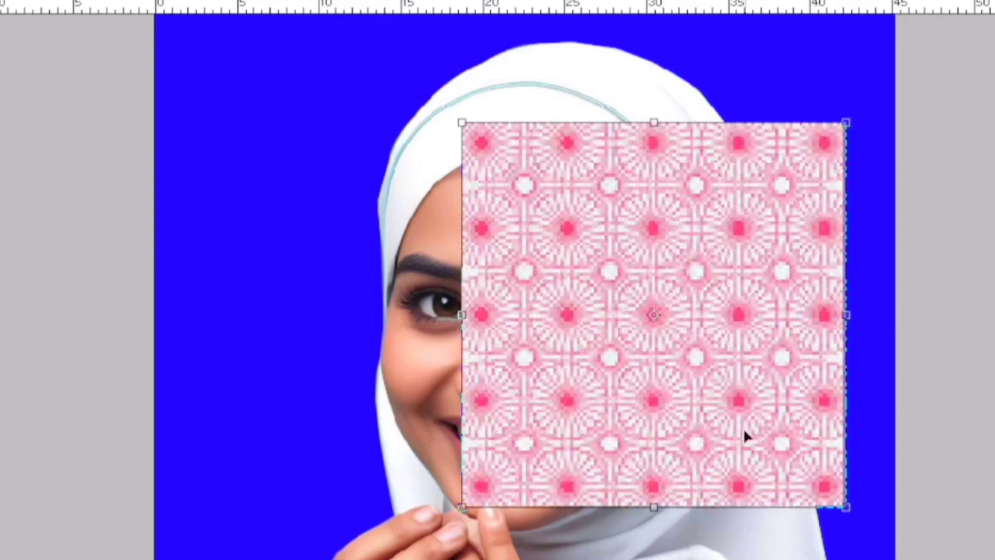
left_click_drag(737, 419, 646, 338)
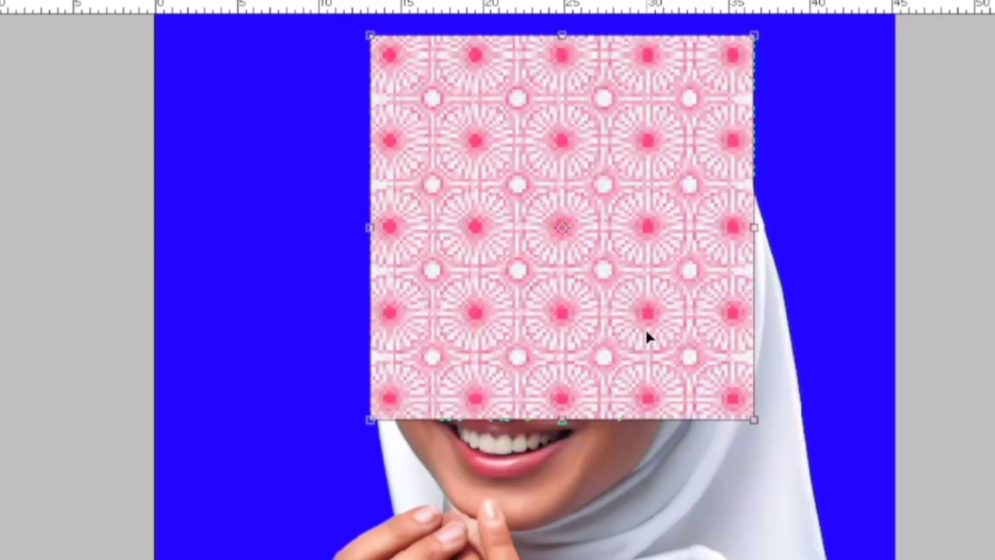
left_click_drag(751, 430, 857, 559)
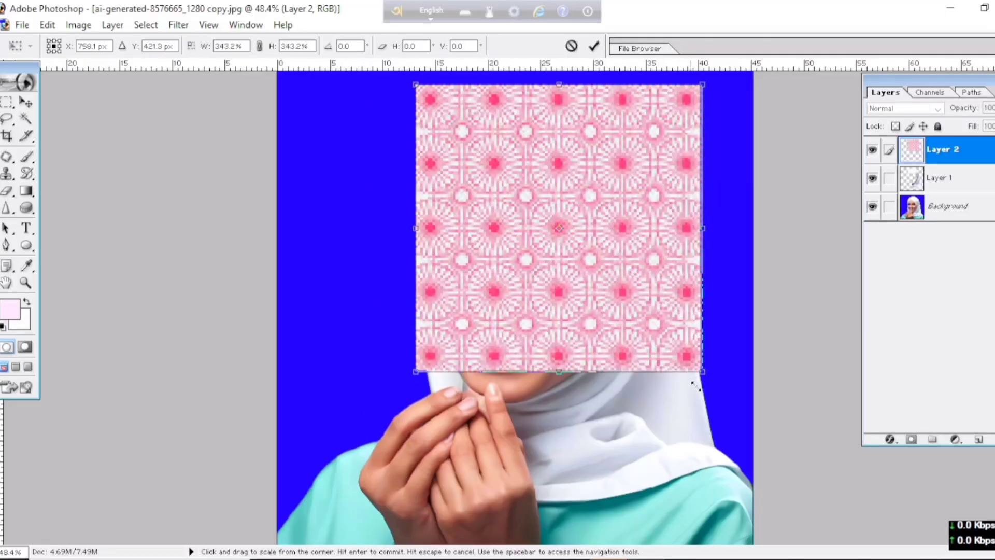
left_click_drag(722, 428, 727, 434)
left_click_drag(682, 313, 636, 387)
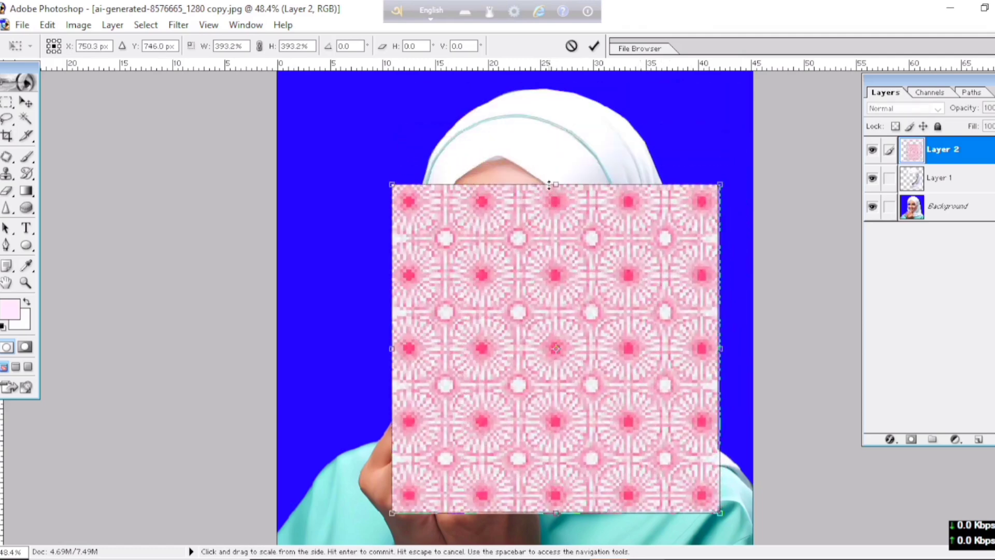
left_click_drag(557, 178, 550, 86)
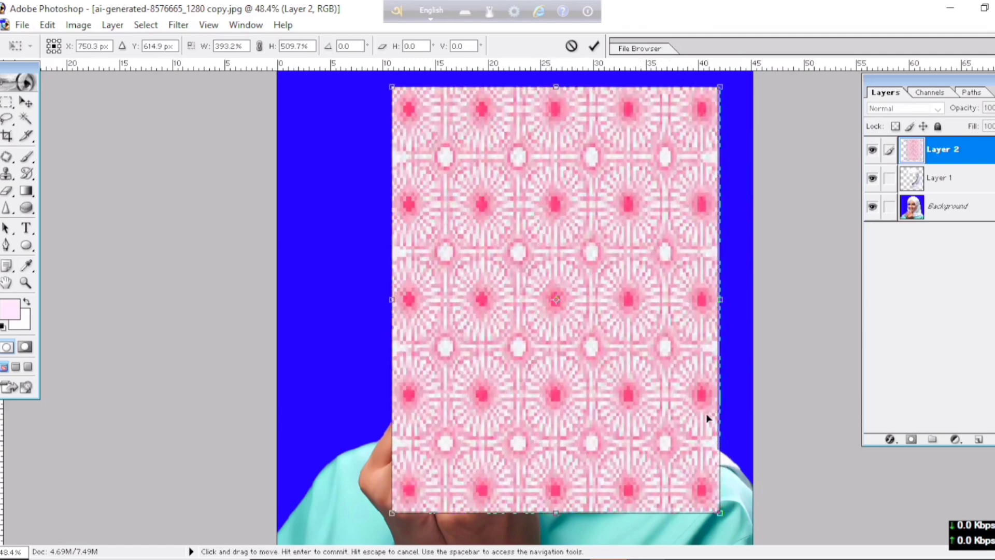
left_click_drag(721, 313, 761, 321)
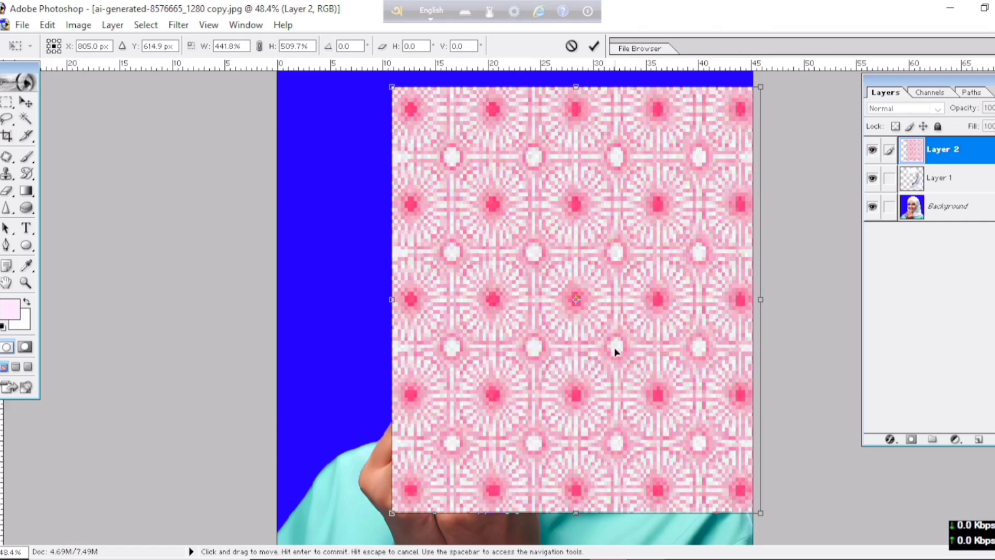
left_click(596, 47)
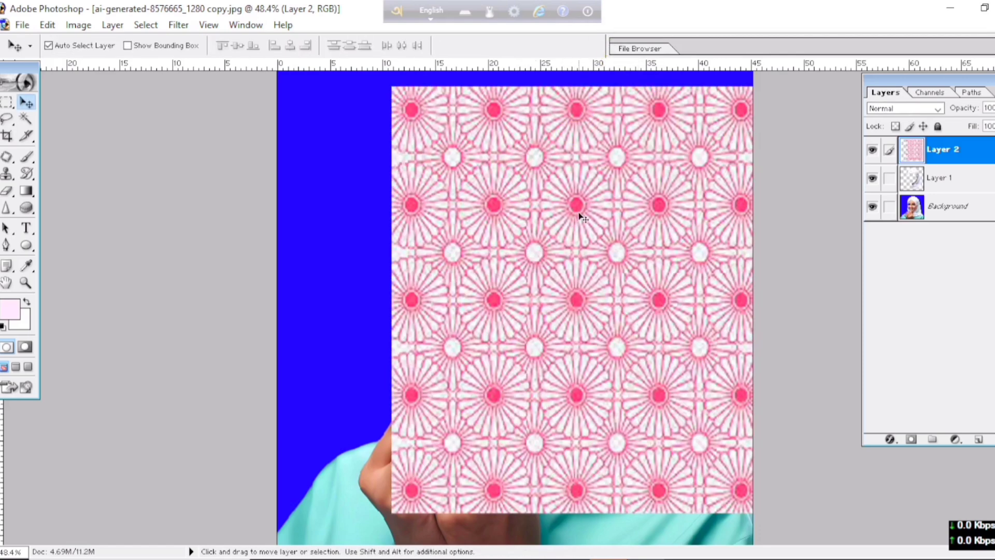
Load Layer 1's headscarf outline as a selection and delete the pattern on Layer 2 outside that outline
key("ctrl+minus")
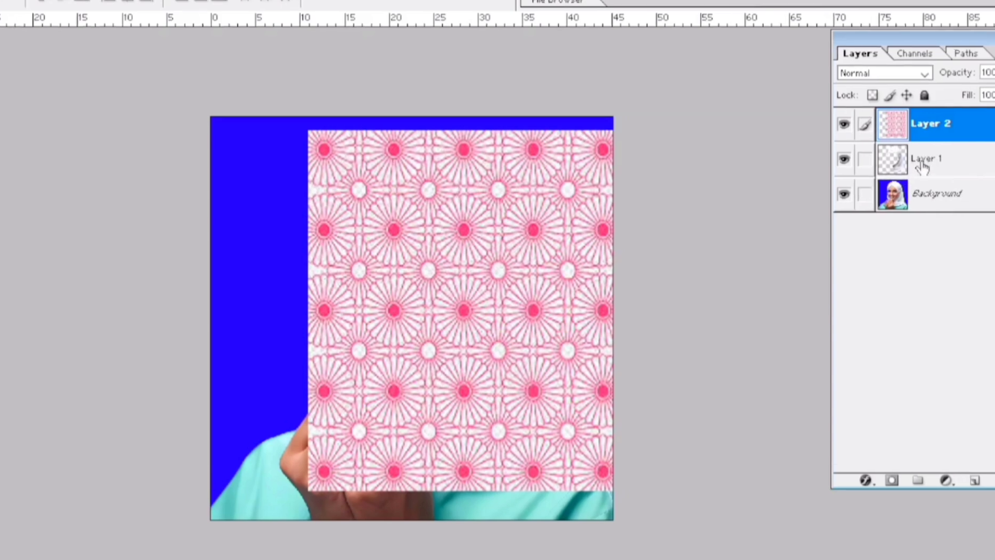
left_click(920, 158)
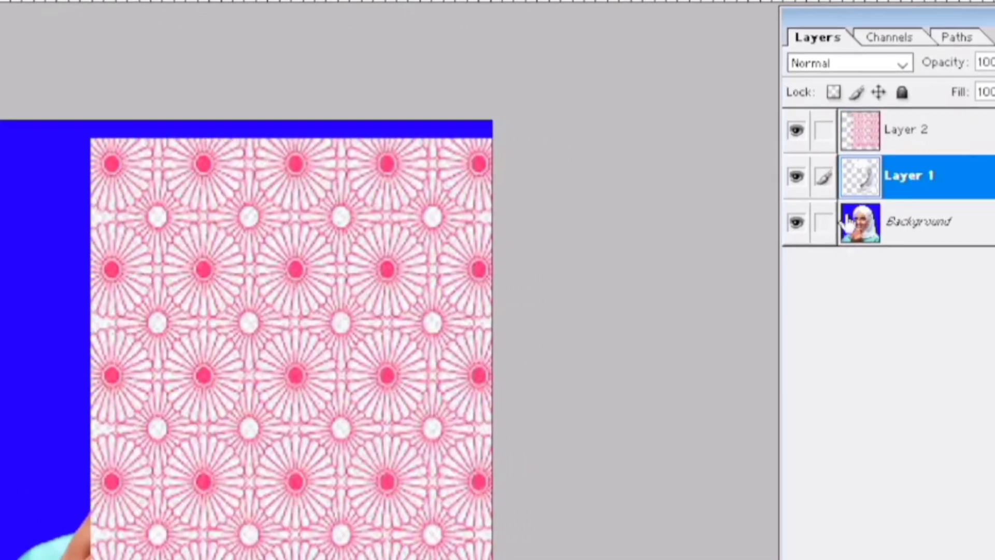
left_click(922, 182, "ctrl")
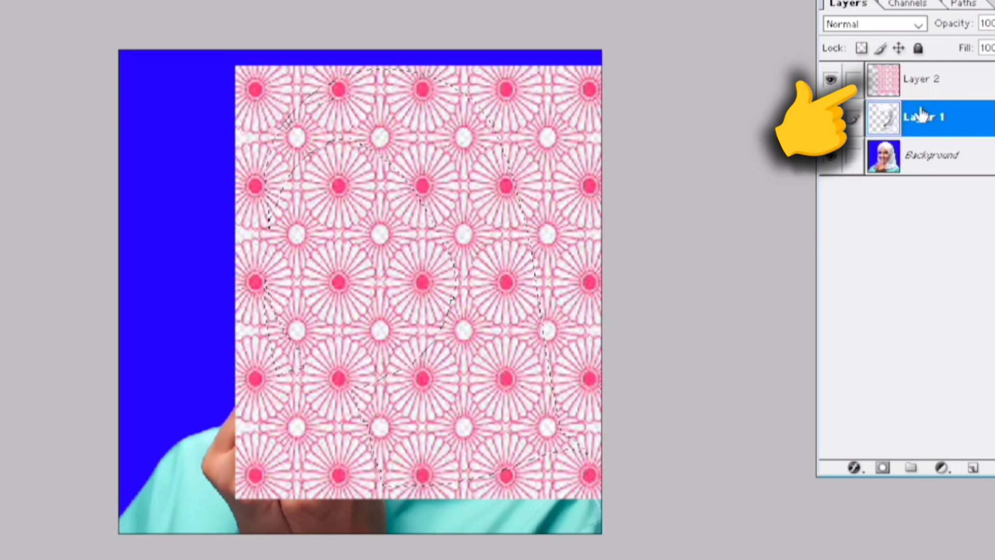
left_click(926, 86)
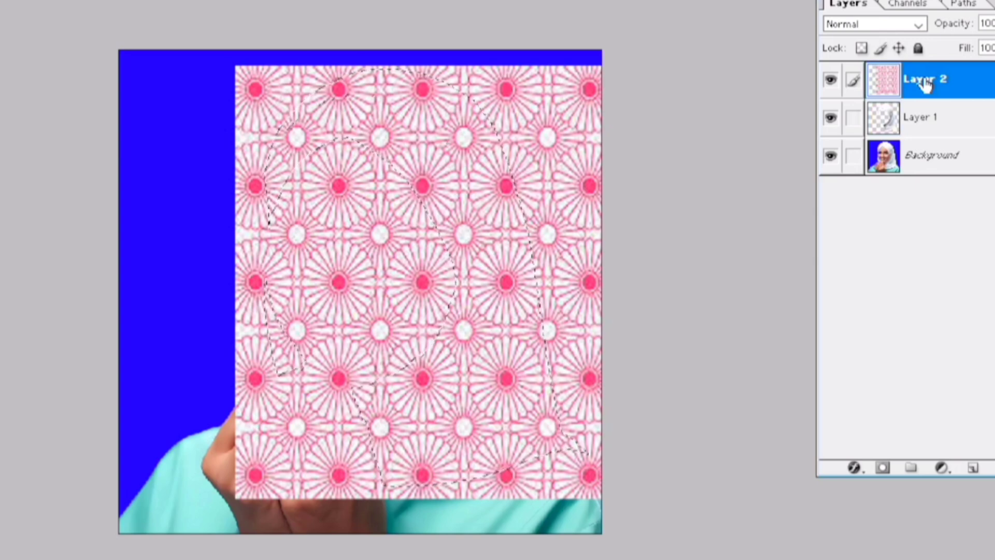
key("ctrl+shift+i")
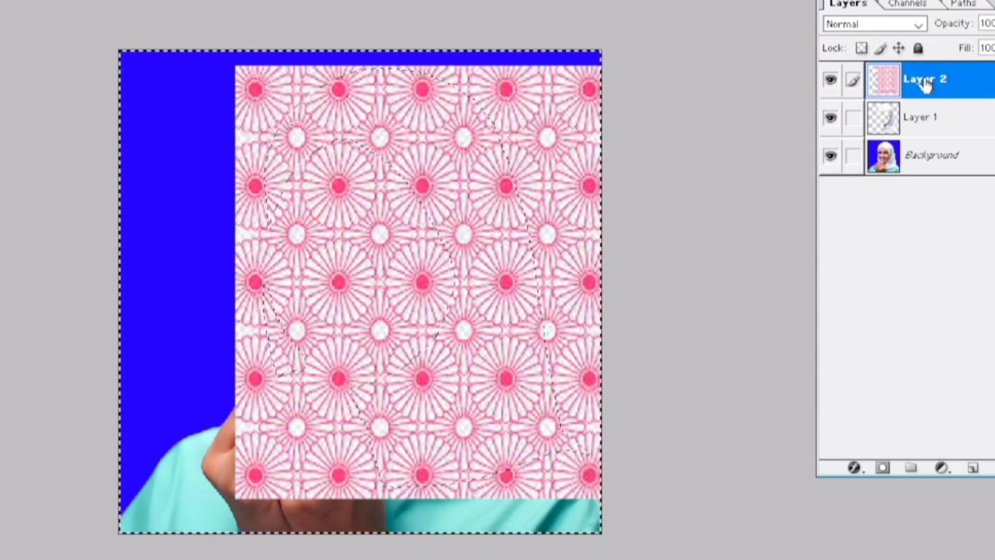
key("Delete")
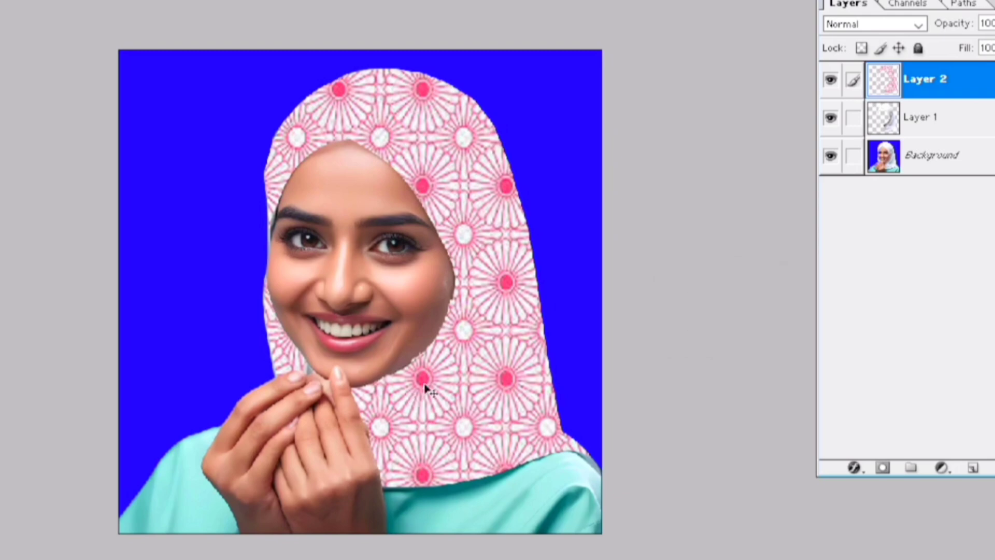
Hide and show Layer 2 to compare the headscarf with and without the pattern
key("ctrl+minus")
key("ctrl+minus")
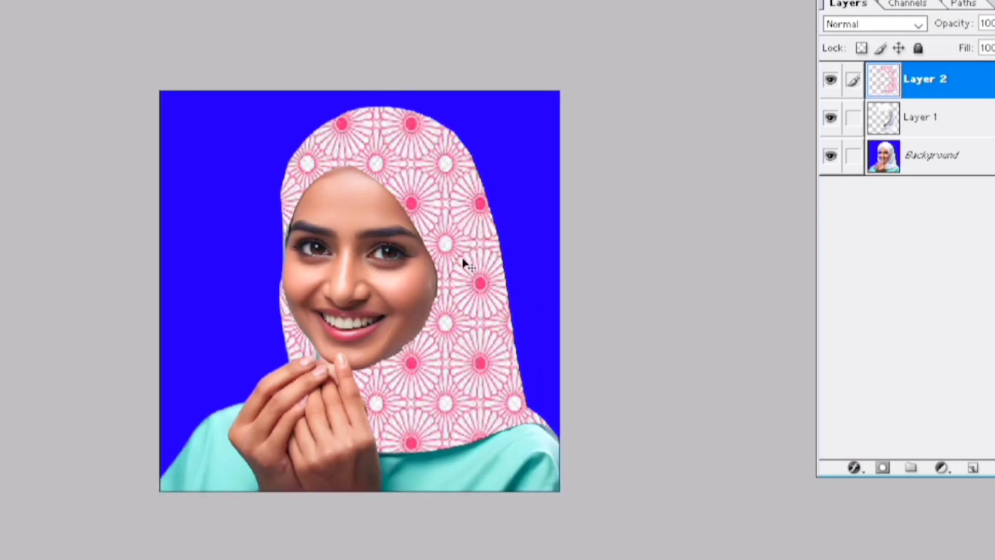
key("ctrl+plus")
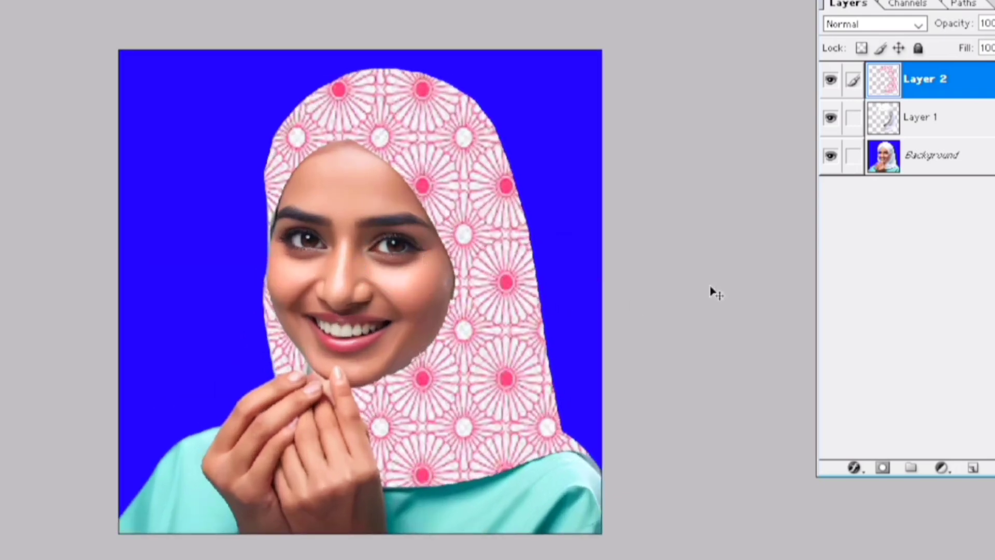
left_click(831, 80)
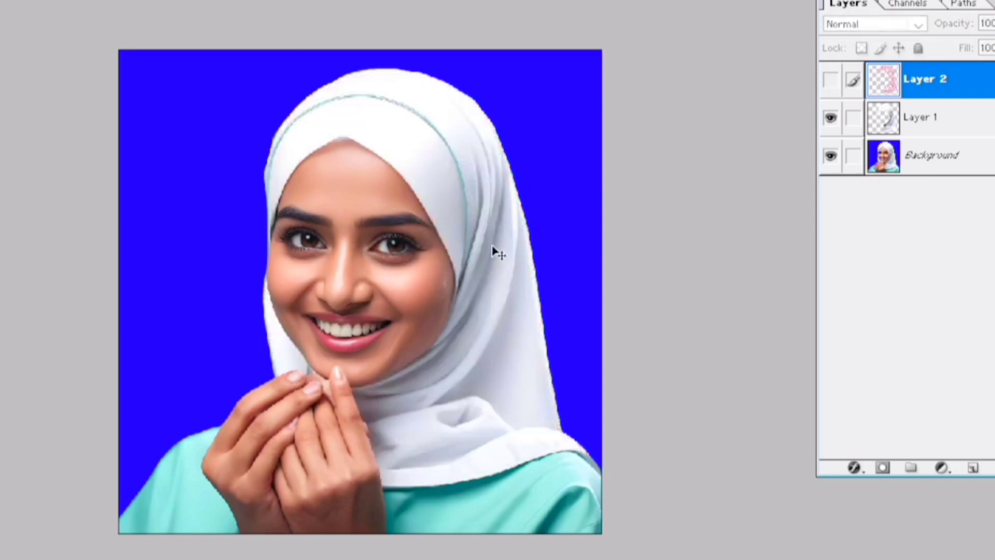
left_click(834, 82)
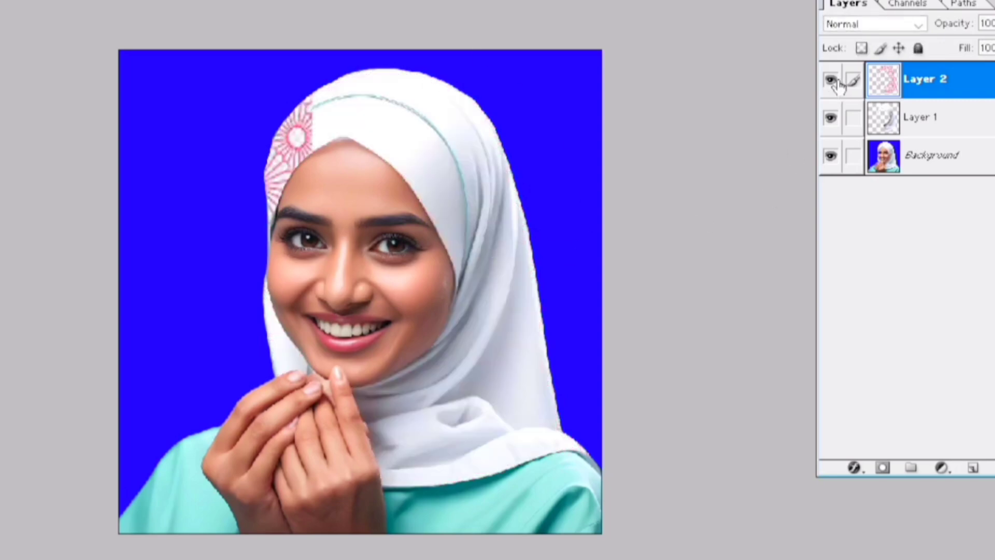